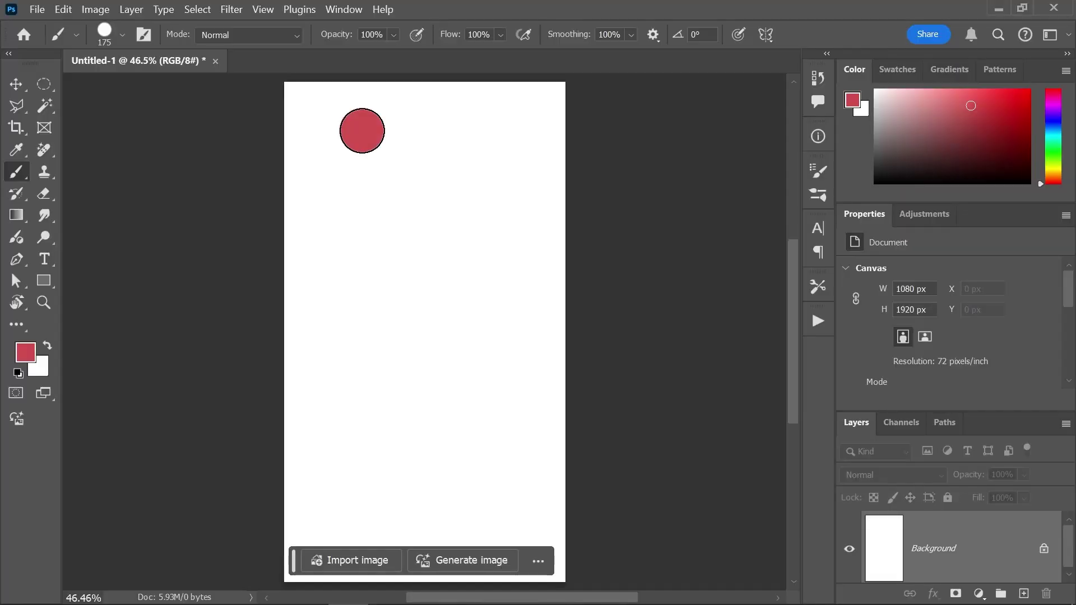
- Paint two thick red curved strokes side by side, bending the second one downward
drag(362, 130, 416, 441)
drag(467, 172, 487, 319)
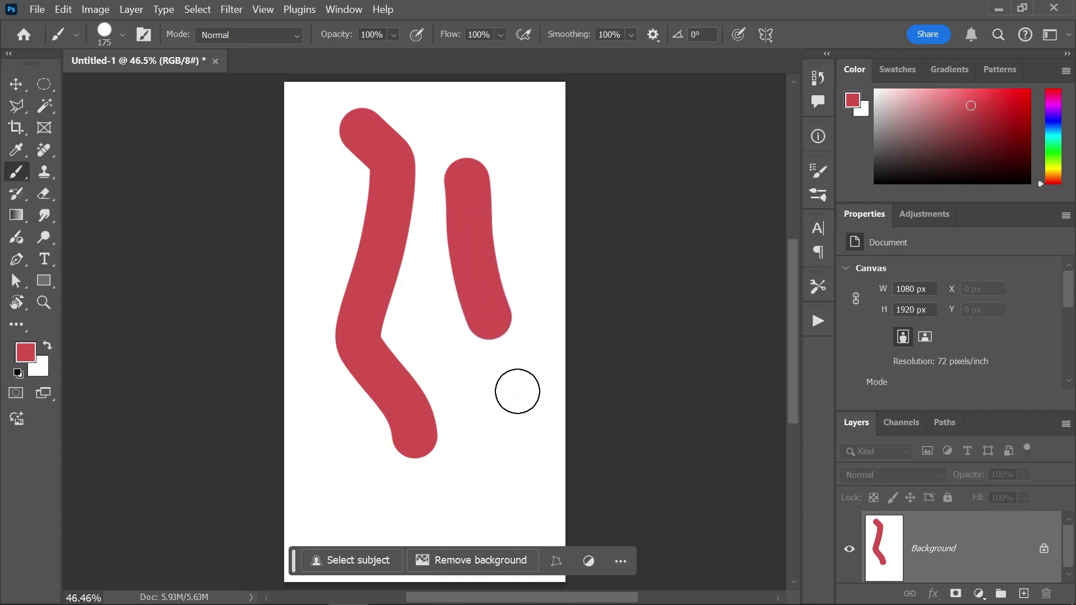
drag(517, 391, 478, 528)
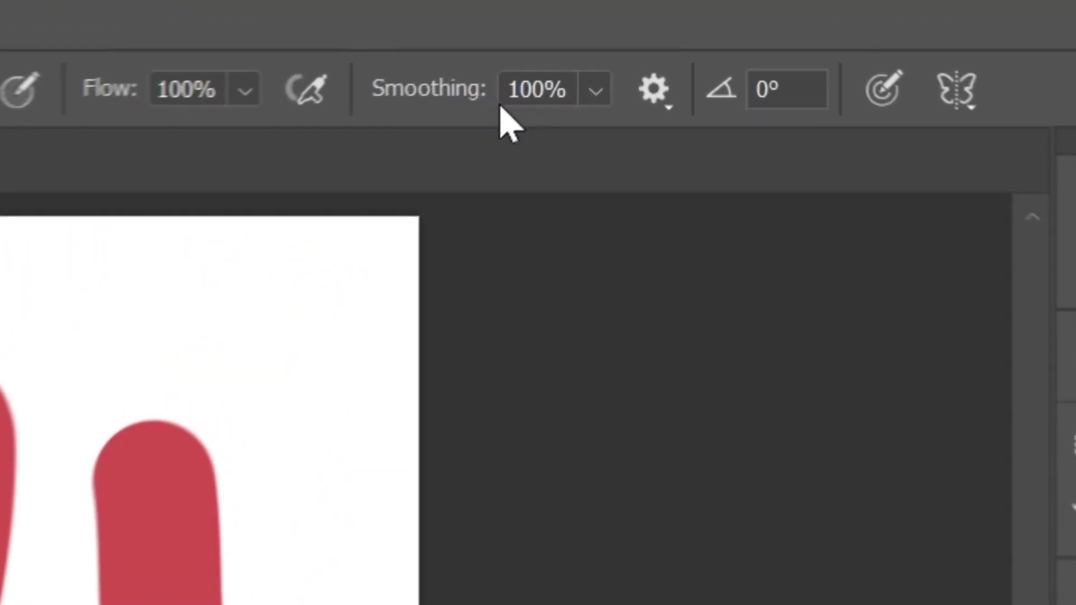
- Lower brush Smoothing from 100% to 0% and paint a short test stroke
click(589, 99)
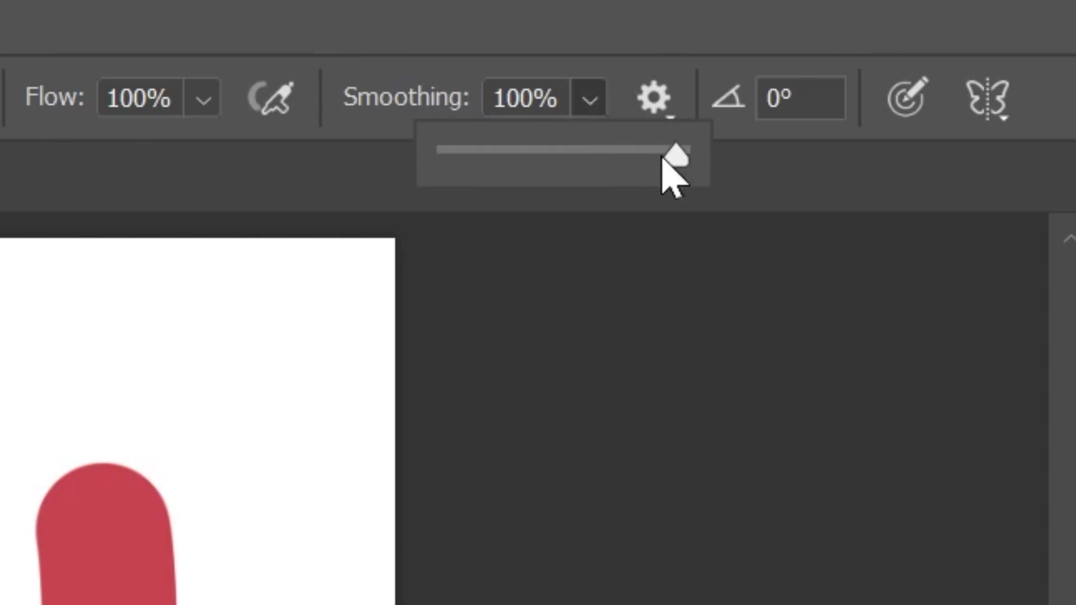
drag(675, 156, 443, 159)
click(302, 353)
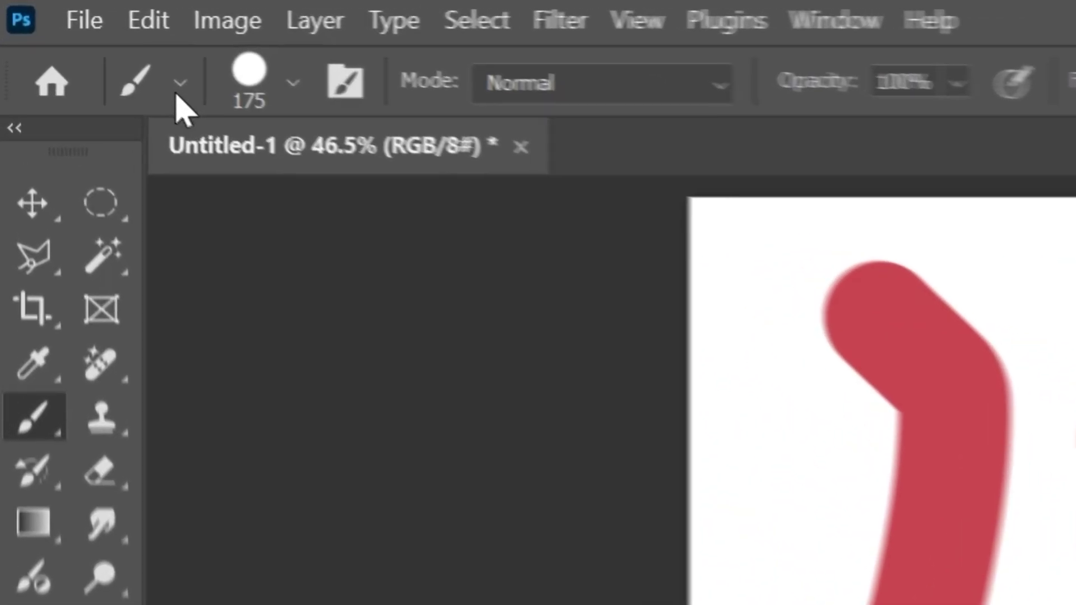
- Reset the Brush tool to its defaults: a 13 px soft tip with 10% smoothing
click(77, 34)
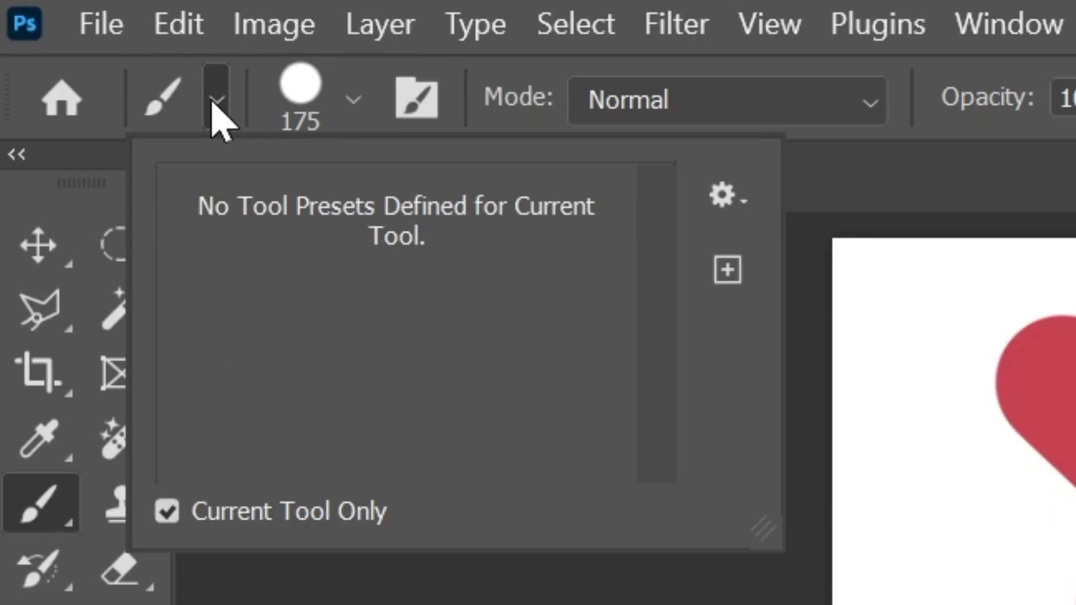
click(722, 195)
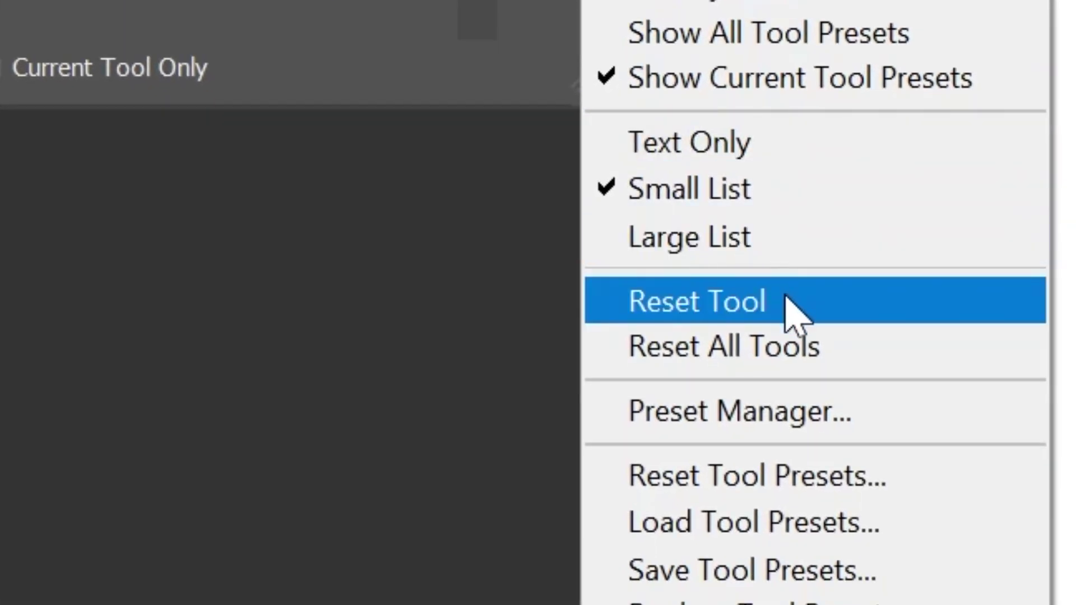
click(729, 384)
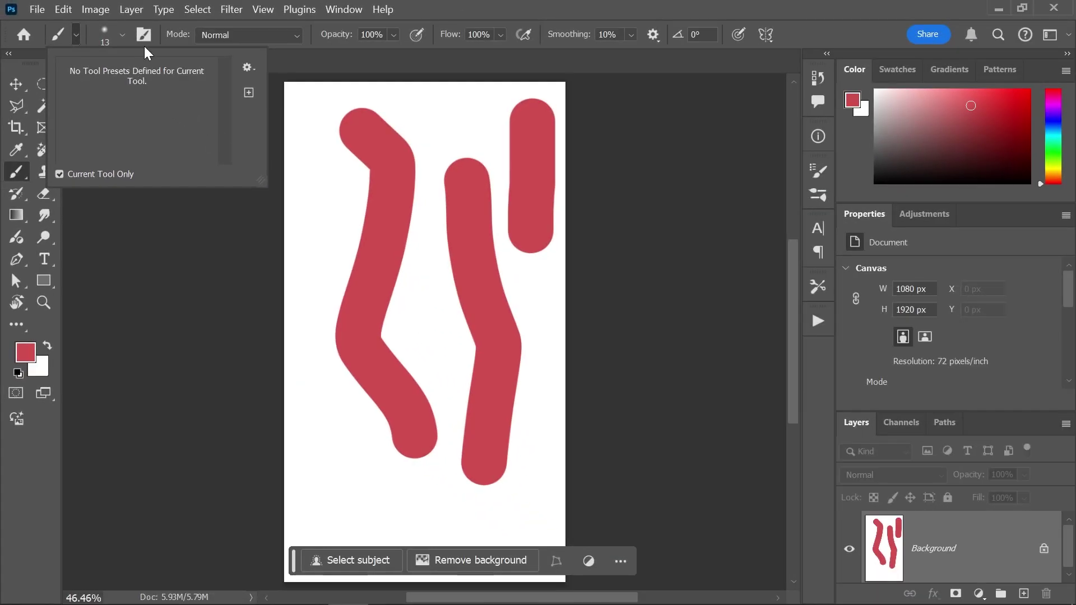
click(144, 36)
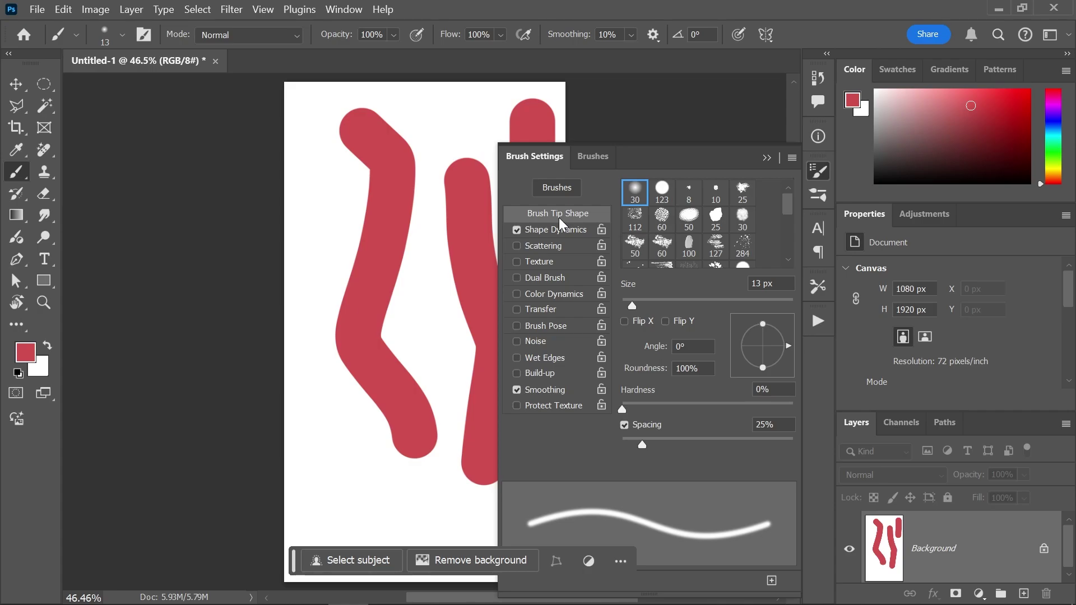
- Review the 1080 × 1920 px, 72 ppi image size and cancel without changes
click(95, 9)
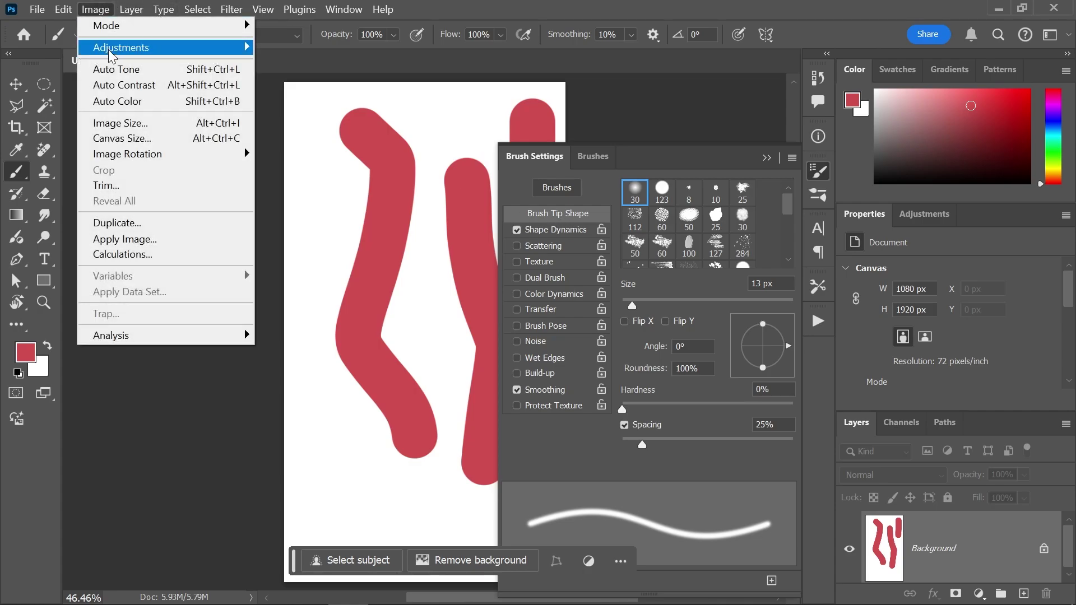
click(120, 123)
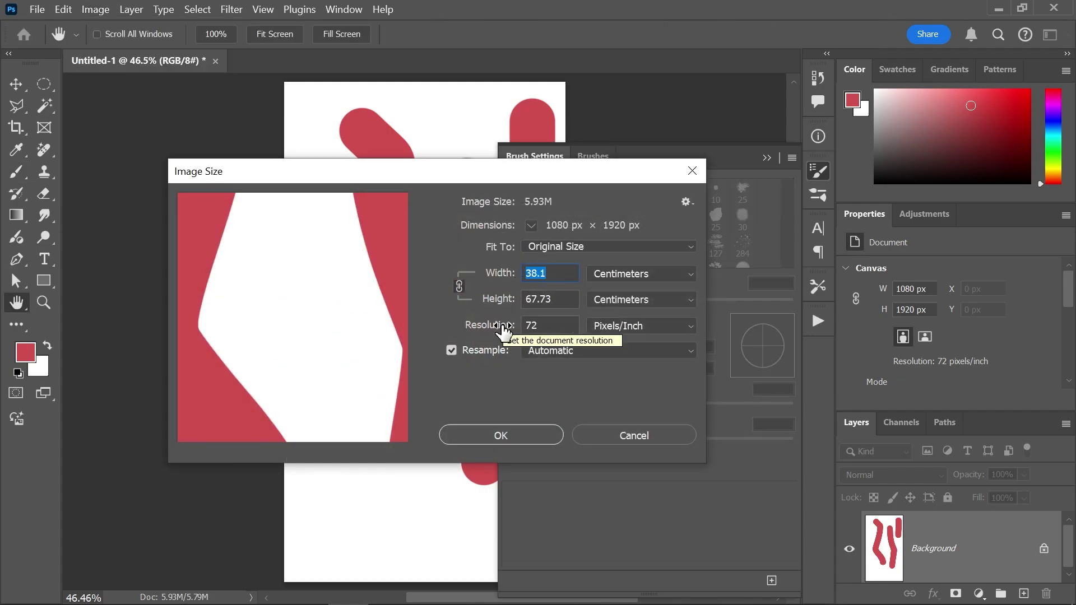
click(601, 435)
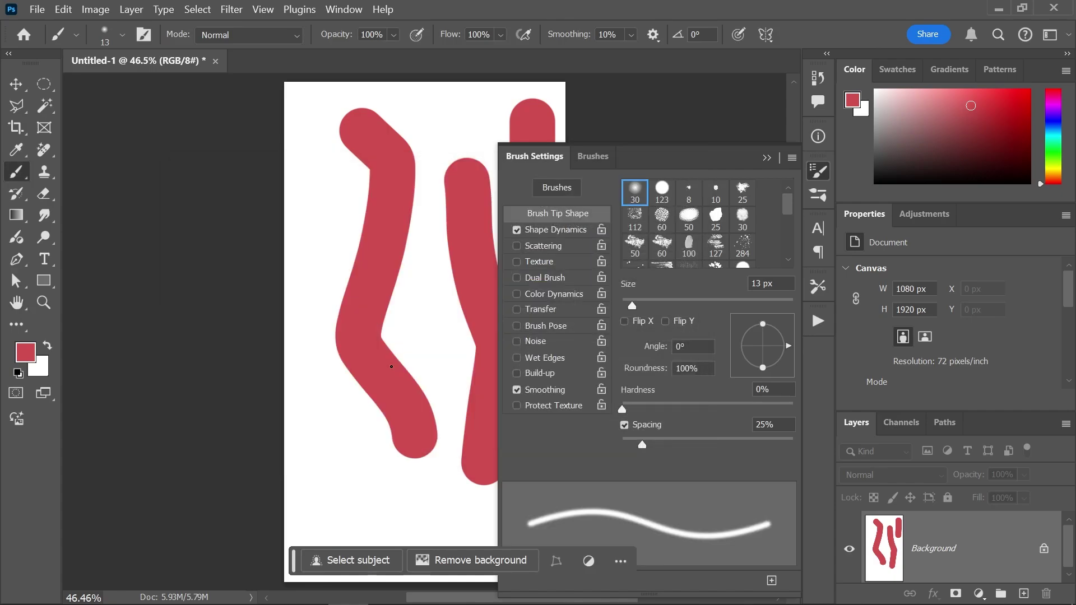
key(ctrl+k)
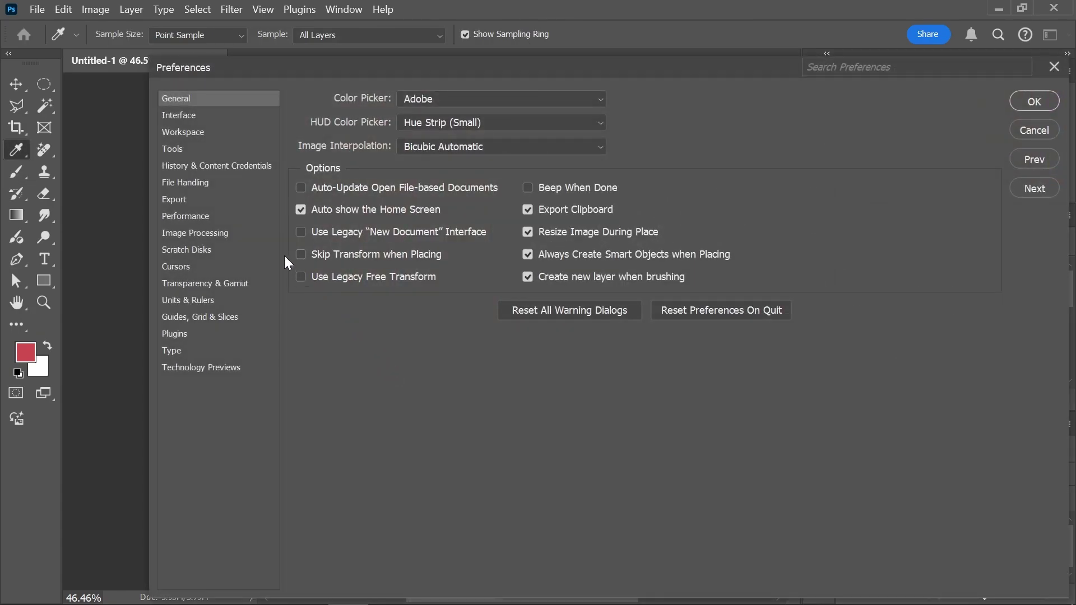
- Show the Performance preferences: 19937 MB (80%) memory use, graphics processor enabled
click(207, 216)
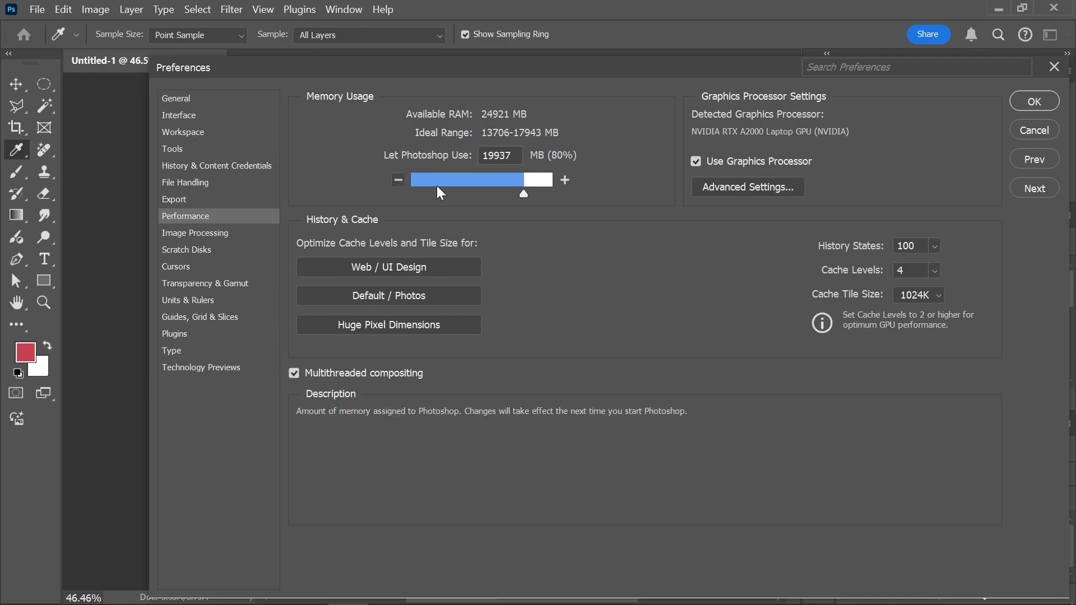